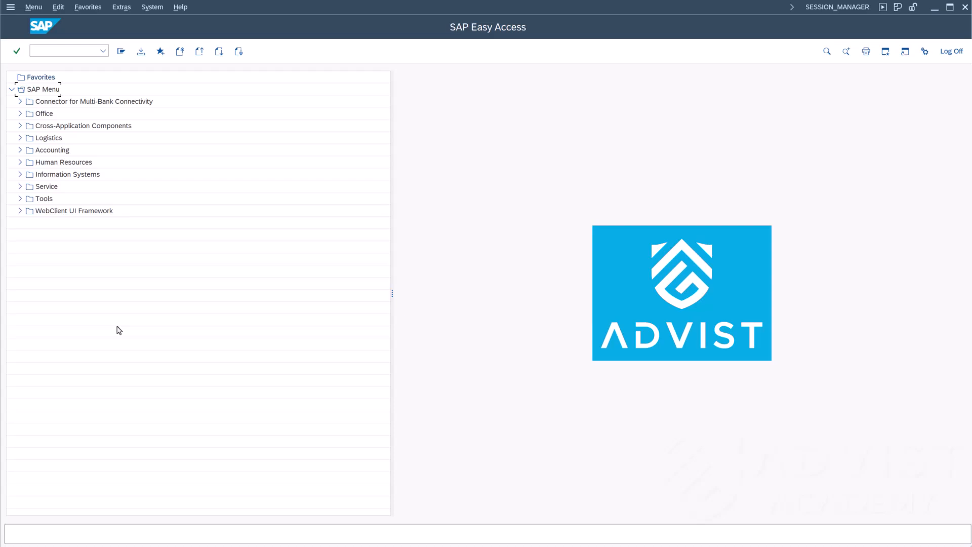
# - Open the SAP Reference IMG through transaction SPRO
pyautogui.write('SPRO')
pyautogui.press('Return')
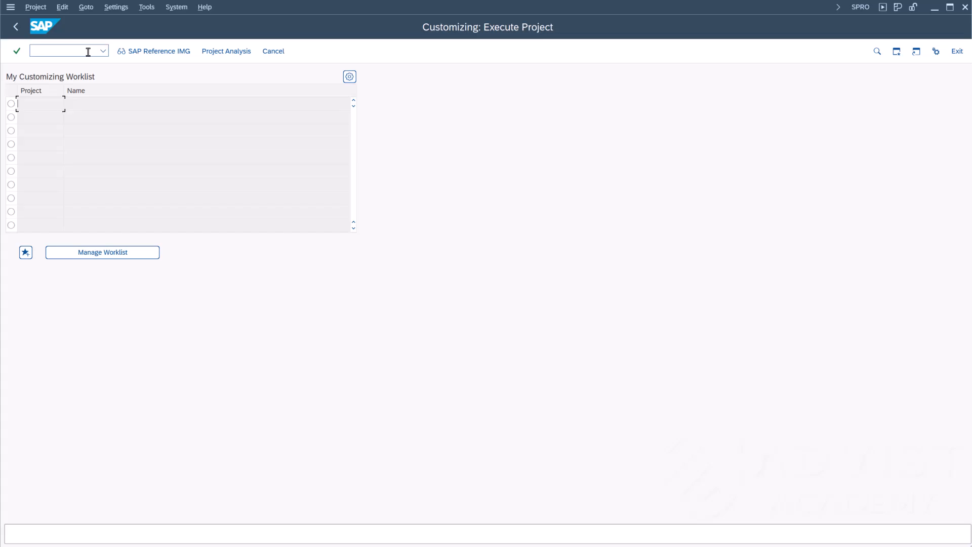
pyautogui.click(152, 53)
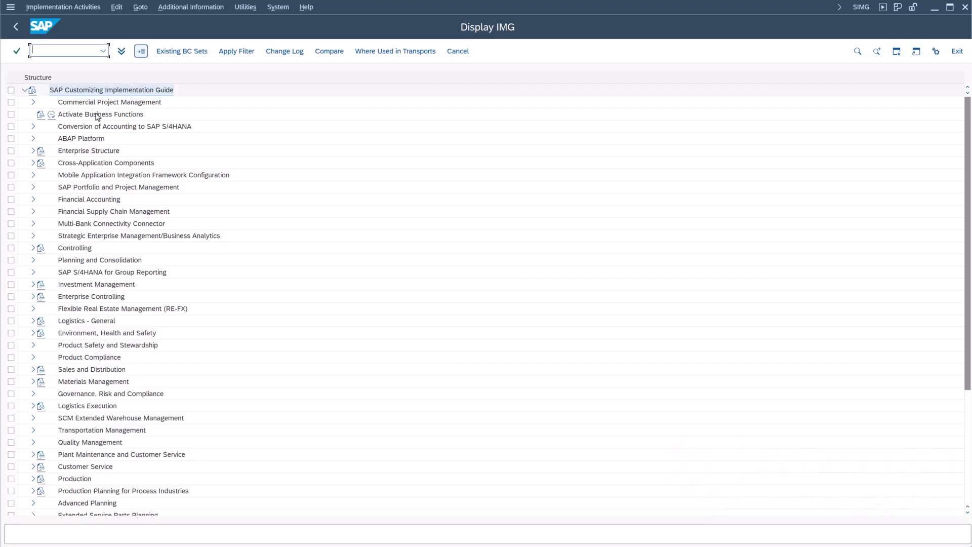
# - Open the "Assign plant to company code" activity under Enterprise Structure, Assignment, Logistics - General
pyautogui.click(33, 151)
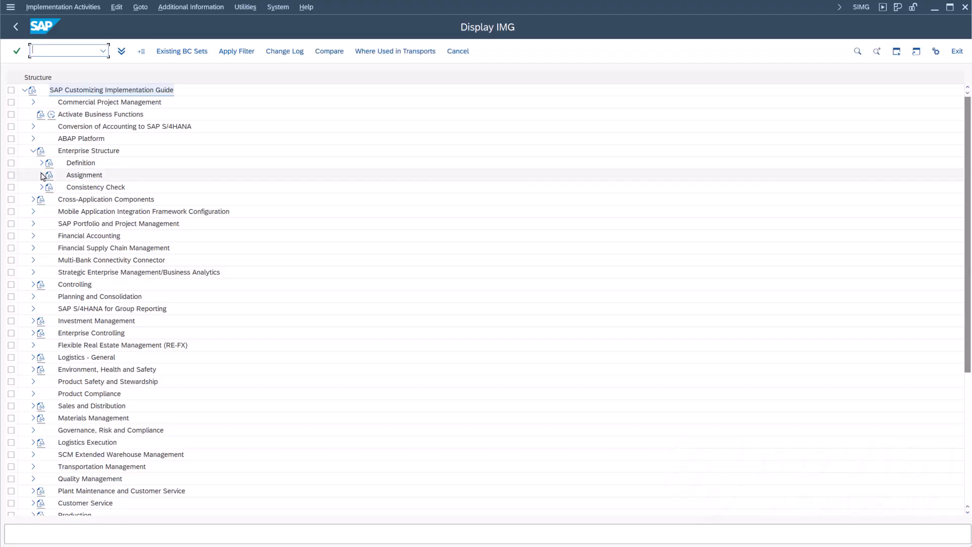
pyautogui.click(42, 175)
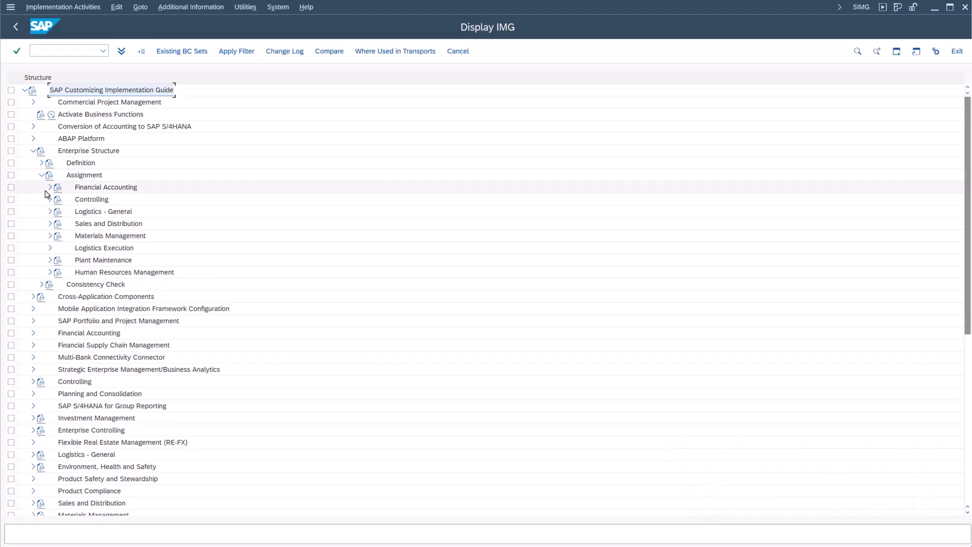
pyautogui.click(50, 211)
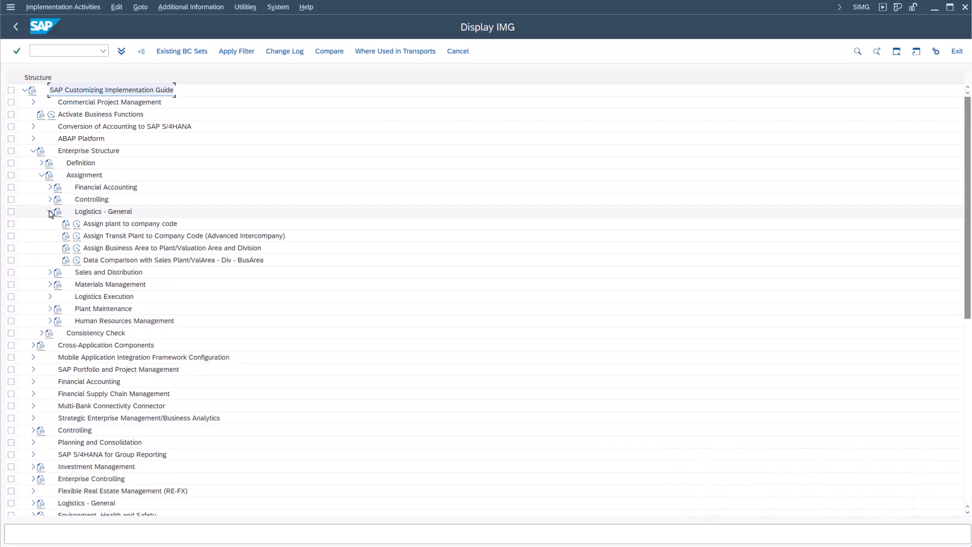
pyautogui.click(76, 223)
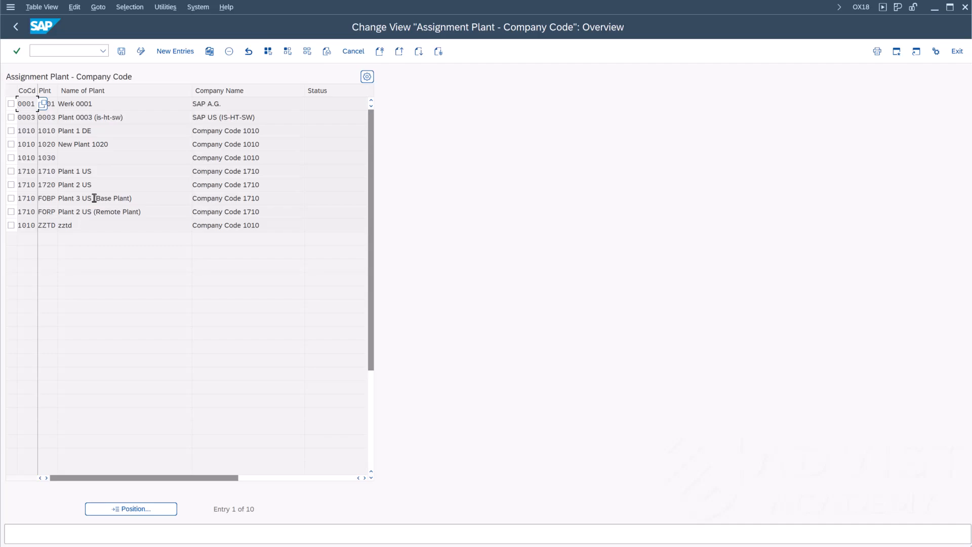
# - Add a new entry assigning plant 0002 to company code 1010 and save it in the transport_advist_academy customizing request
pyautogui.click(173, 57)
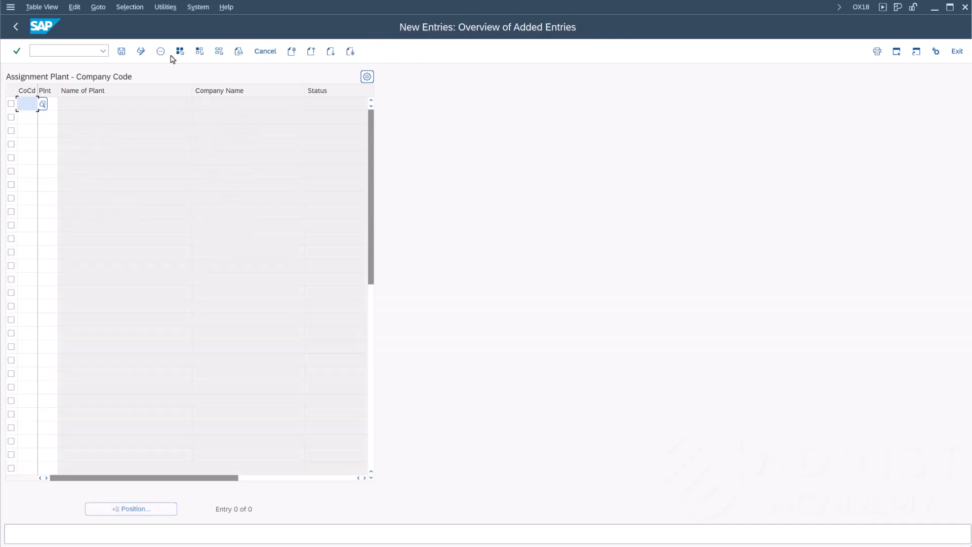
pyautogui.write('1010')
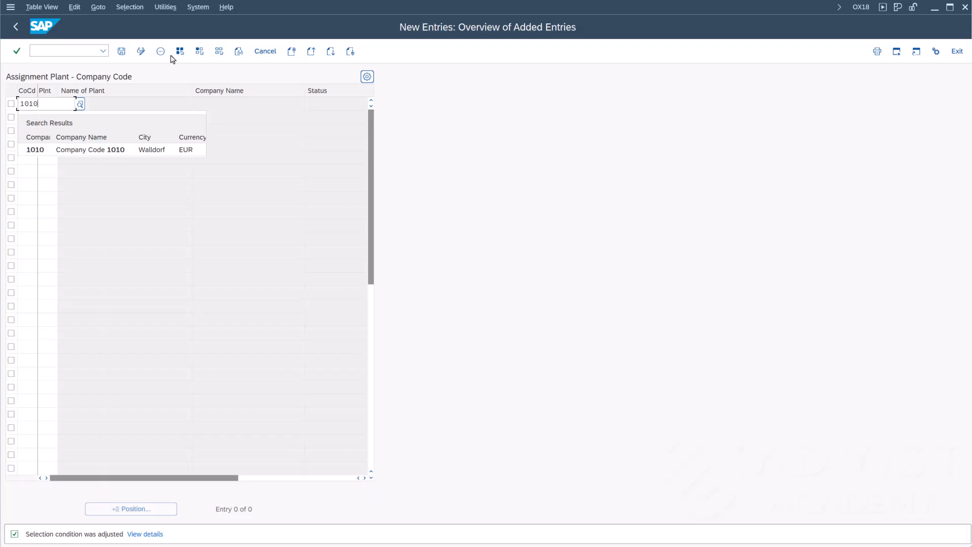
pyautogui.click(134, 150)
pyautogui.click(54, 106)
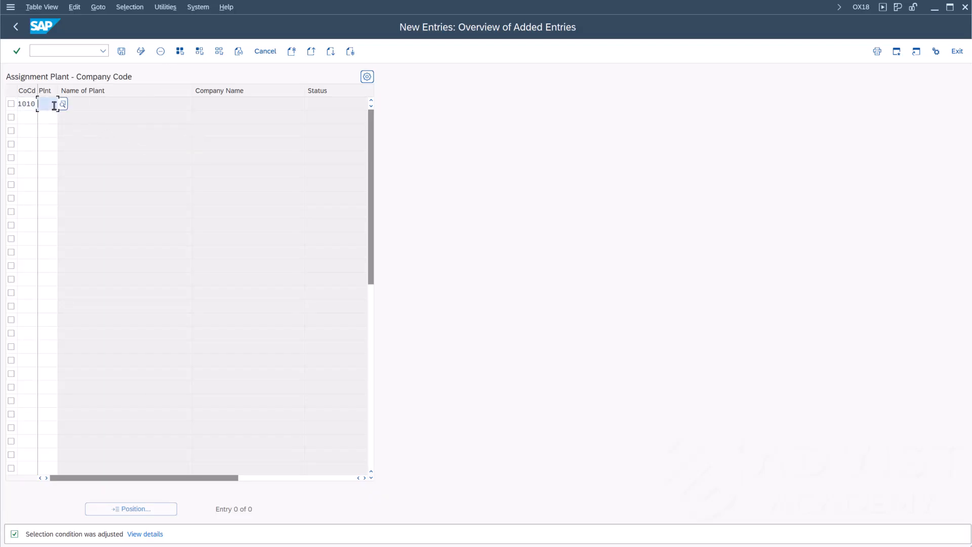
pyautogui.write('0001')
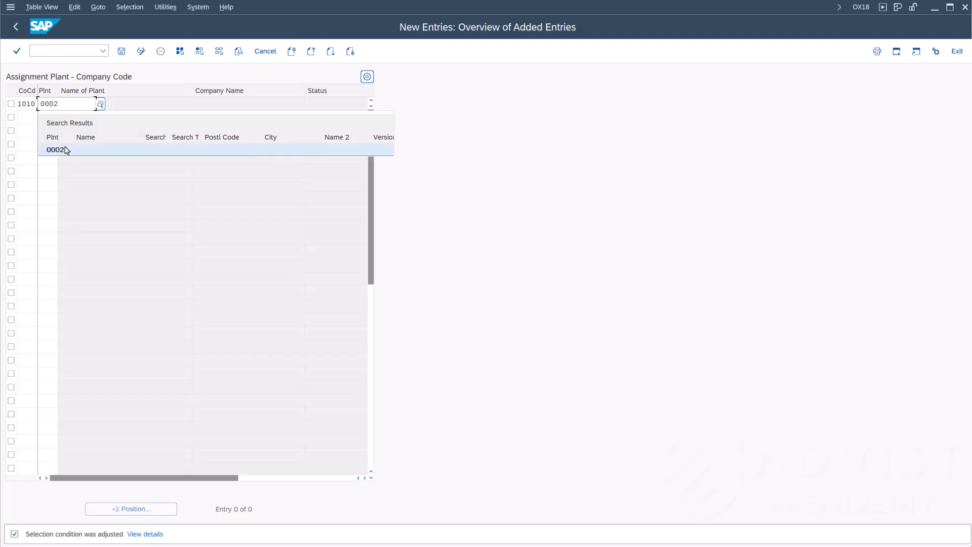
pyautogui.click(65, 150)
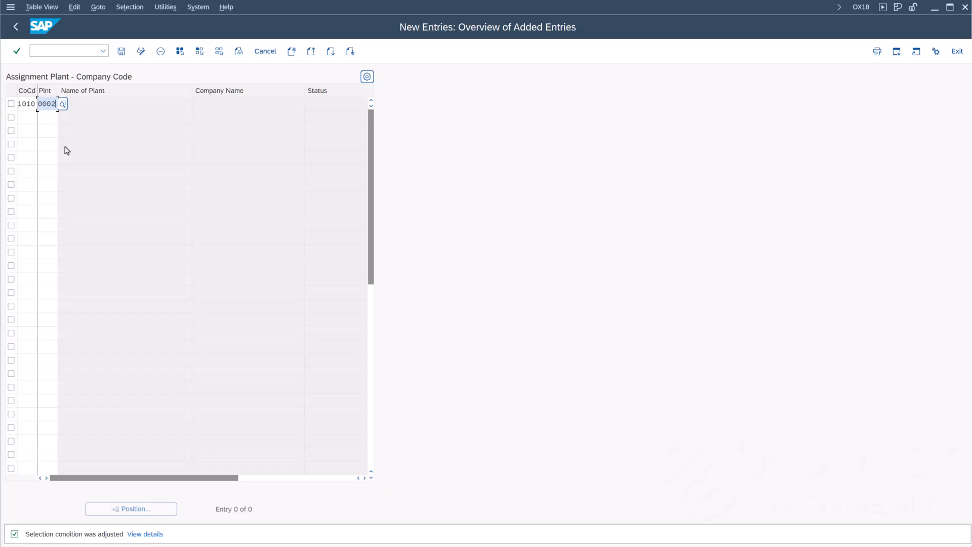
pyautogui.click(122, 51)
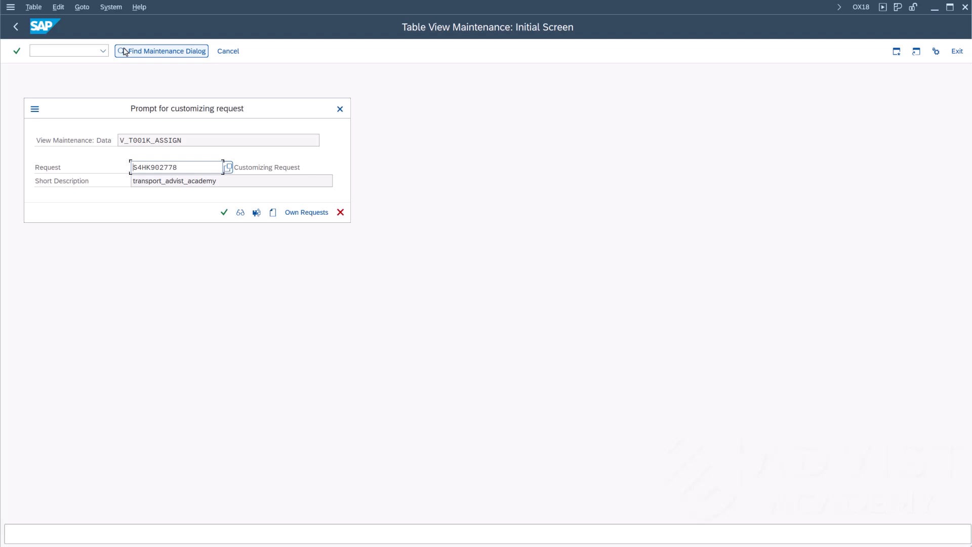
pyautogui.click(224, 212)
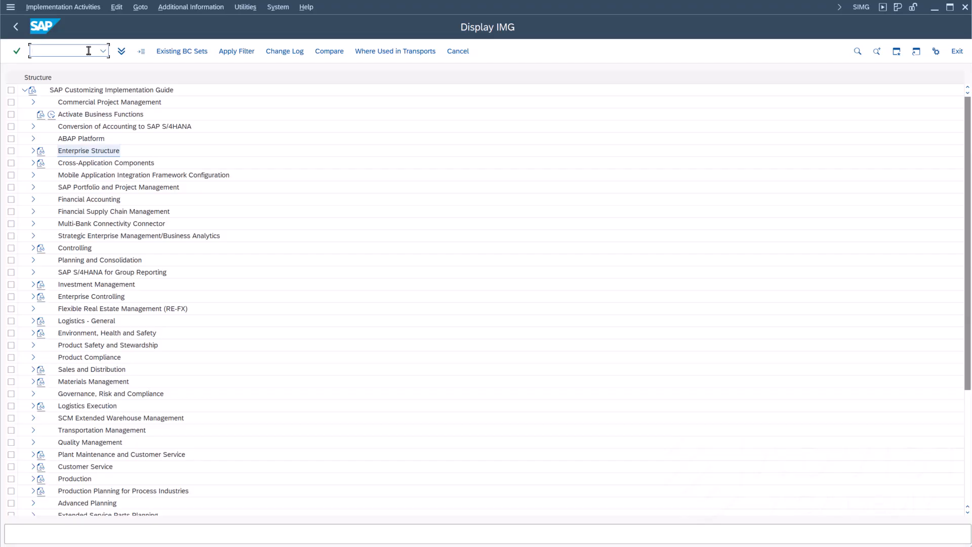
# - Open the "Assign purchasing organization to plant" activity under Enterprise Structure, Assignment, Materials Management
pyautogui.click(33, 151)
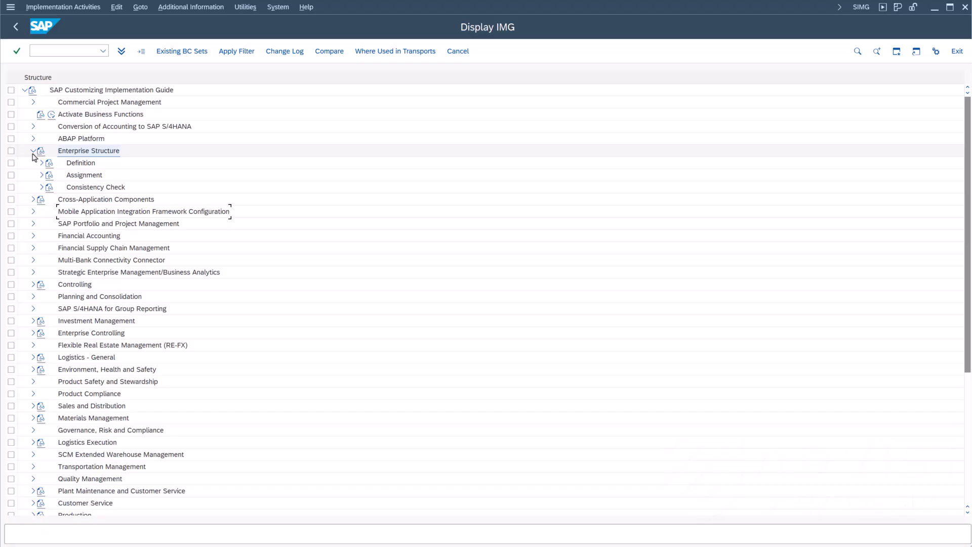
pyautogui.click(42, 175)
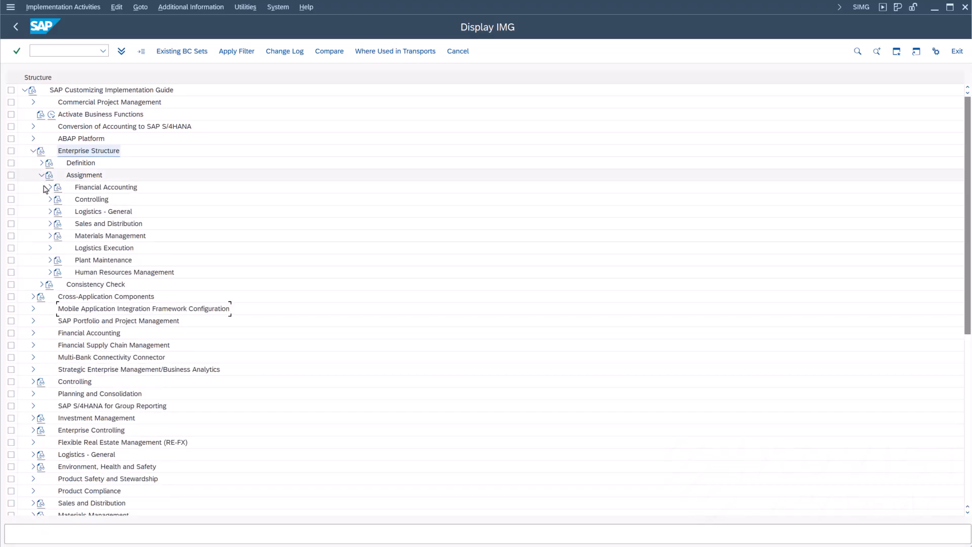
pyautogui.click(51, 236)
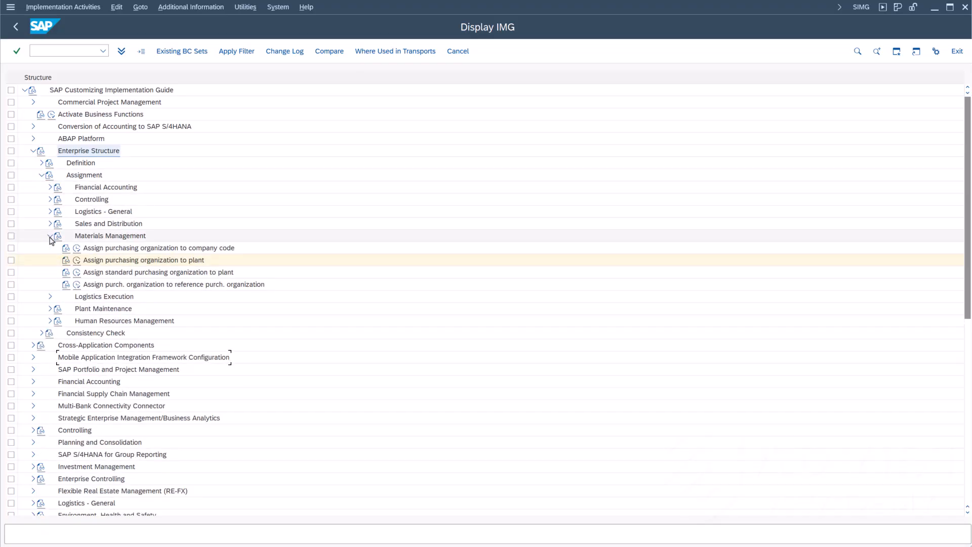
pyautogui.click(74, 261)
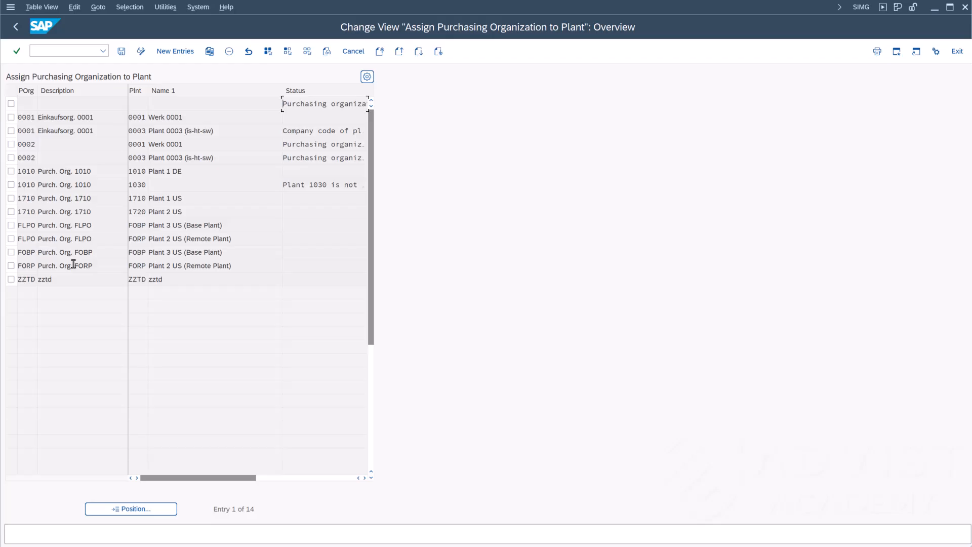
# - Add a new entry assigning purchasing organization 0001 to plant 0002, save it in the transport_advist_academy request, and return to the IMG
pyautogui.click(178, 52)
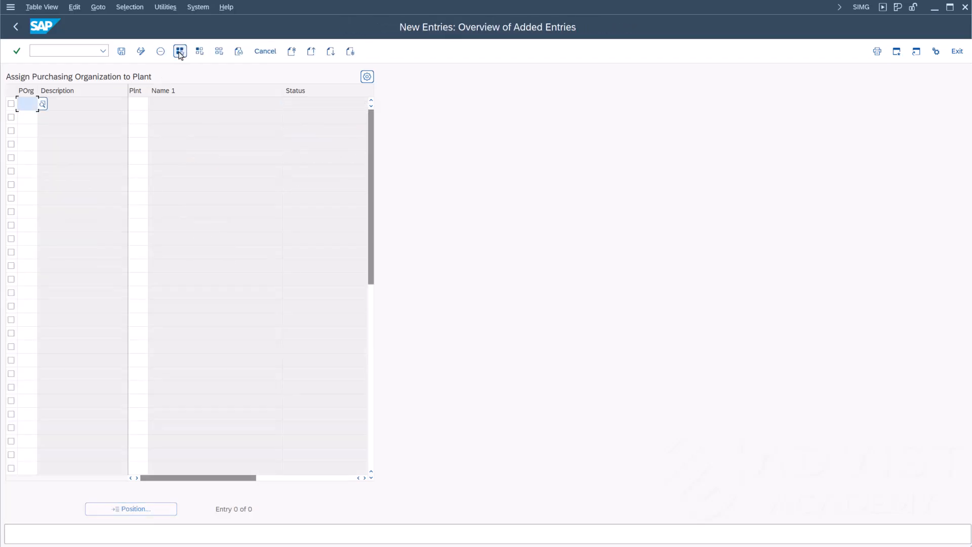
pyautogui.write('0001')
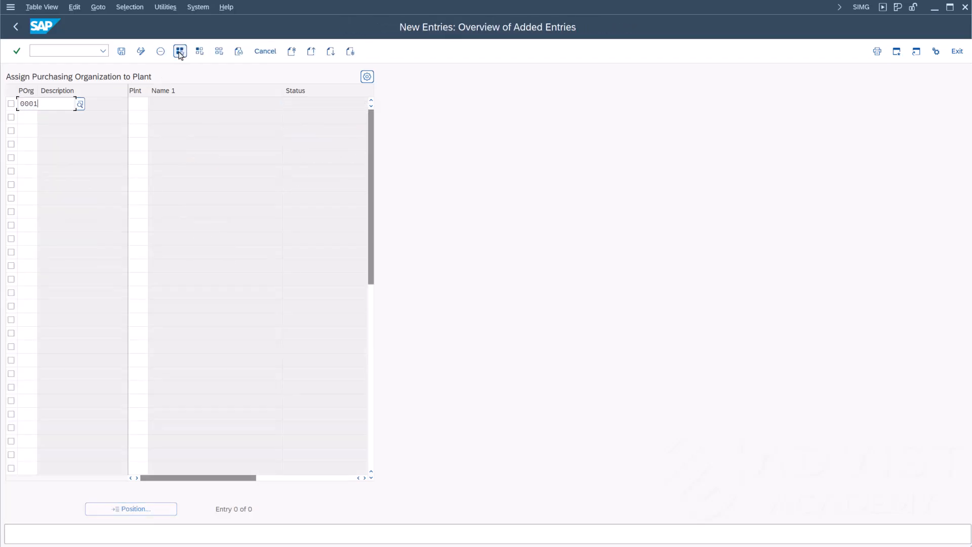
pyautogui.click(87, 151)
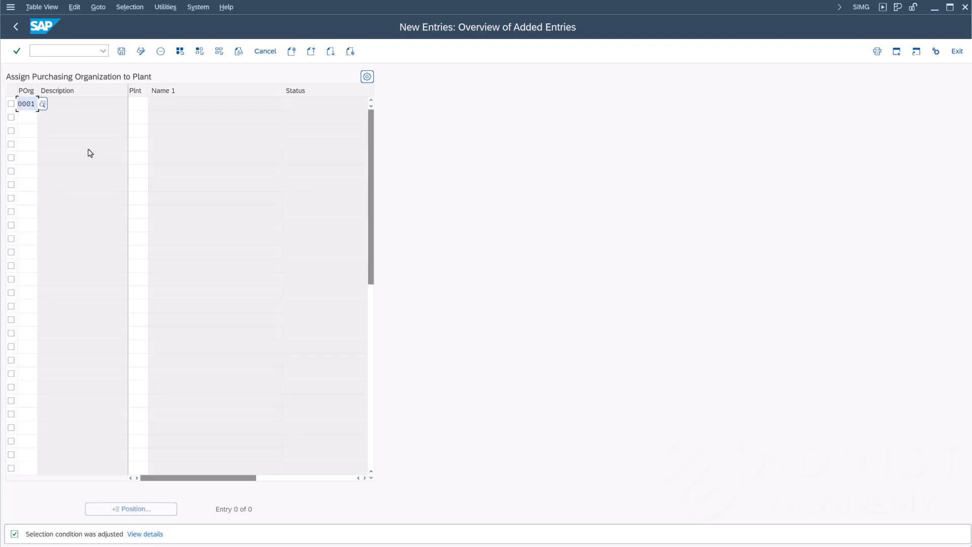
pyautogui.click(139, 105)
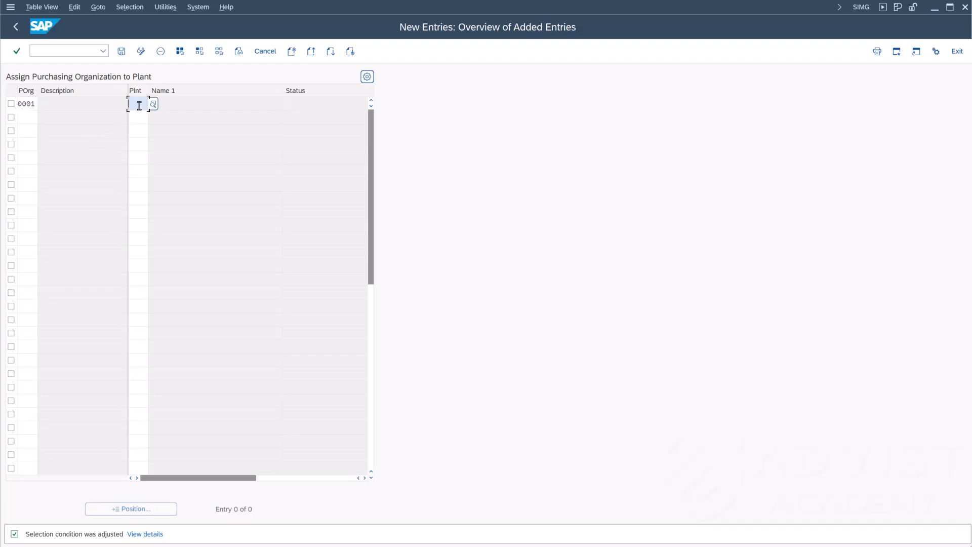
pyautogui.write('0002')
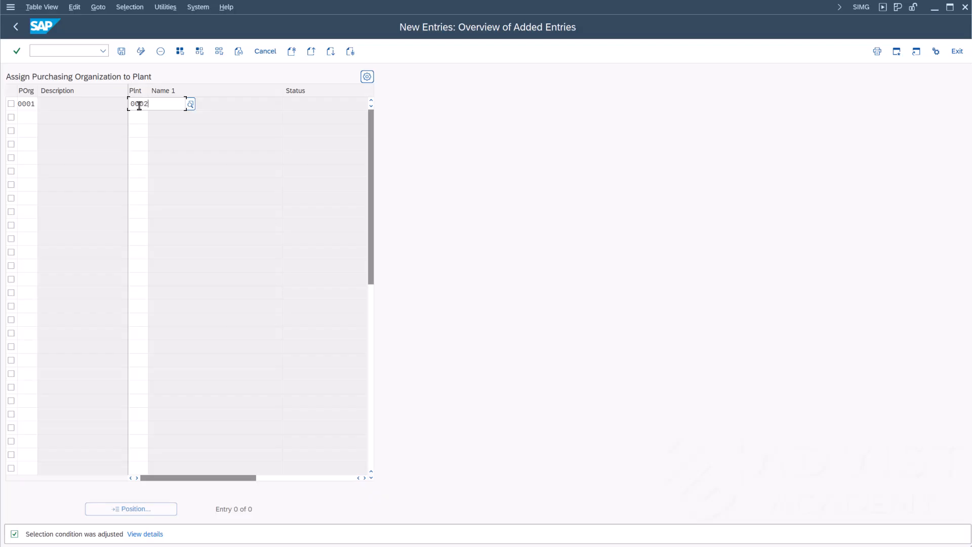
pyautogui.click(152, 150)
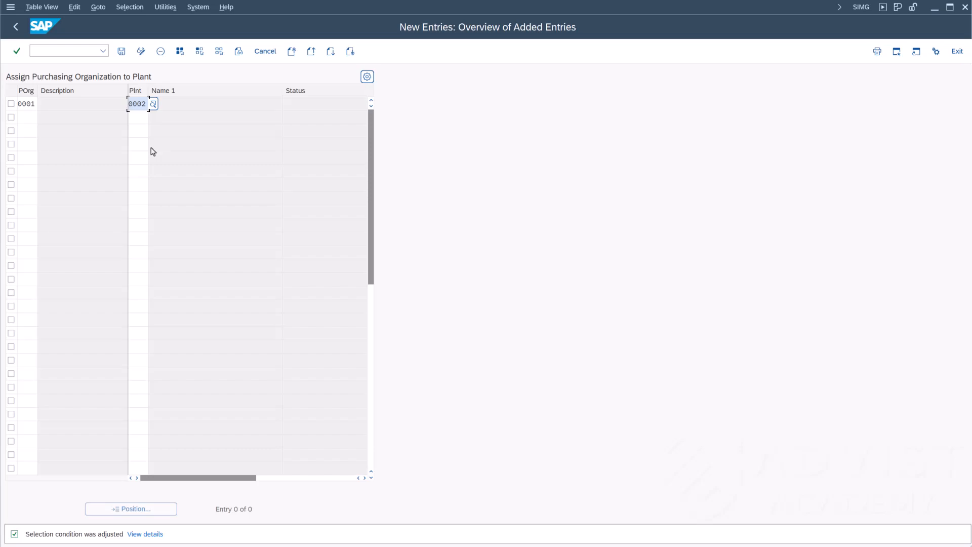
pyautogui.click(121, 51)
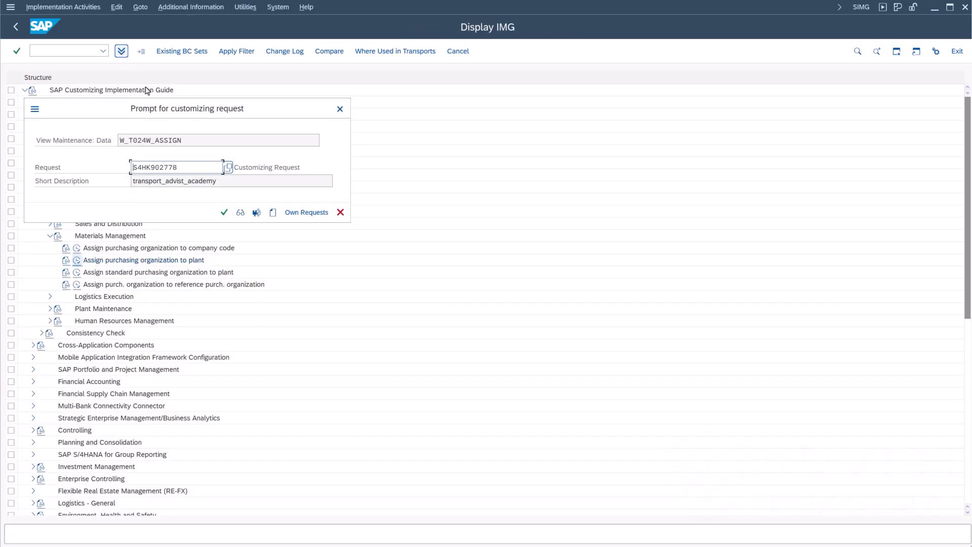
pyautogui.click(224, 212)
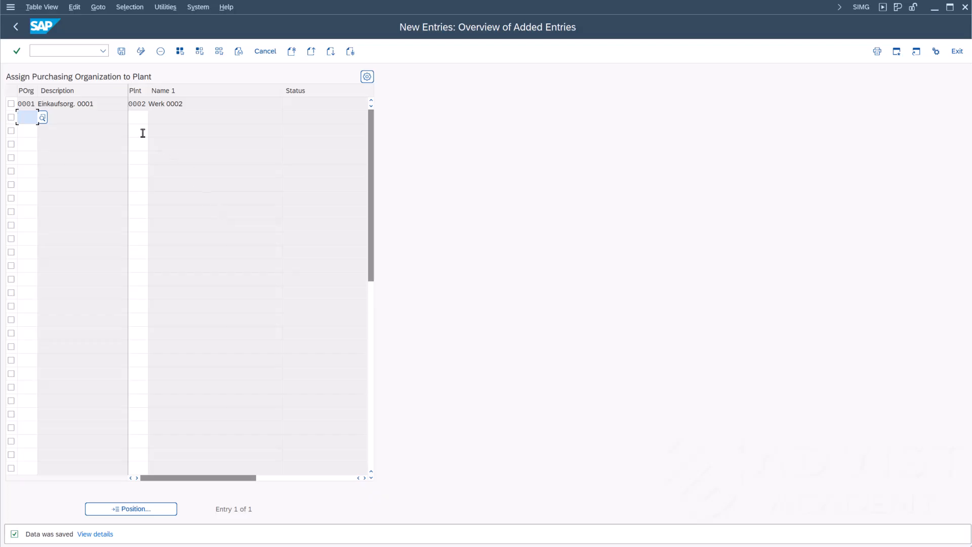
pyautogui.click(18, 29)
pyautogui.click(15, 27)
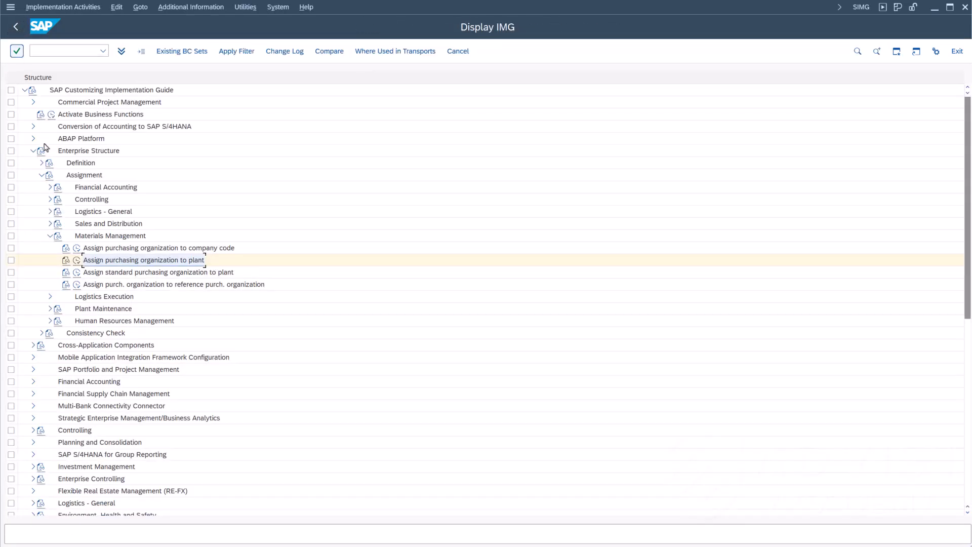
# - Review the plant-to-company-code and purchasing-organization-to-plant assignment lists for the entries of plant 0002
pyautogui.click(50, 212)
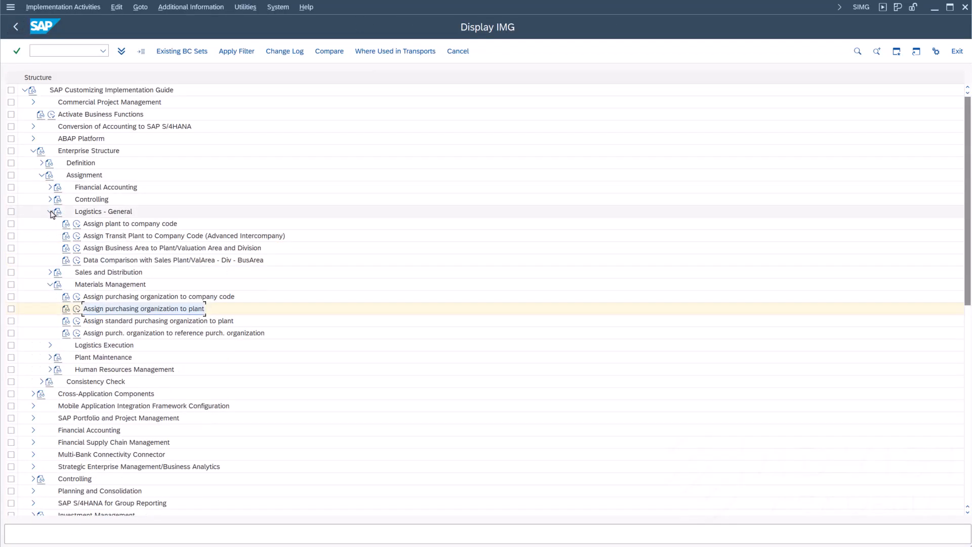
pyautogui.click(77, 224)
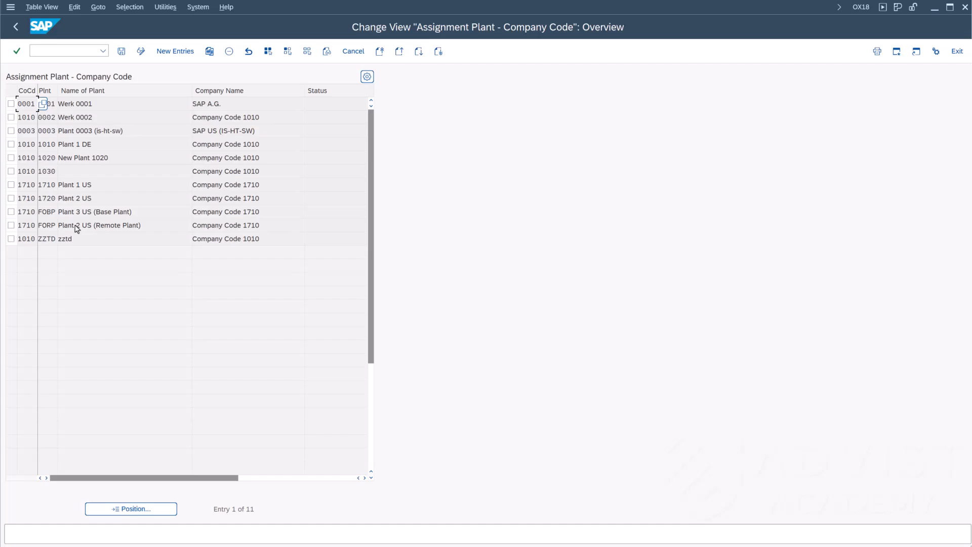
pyautogui.click(16, 27)
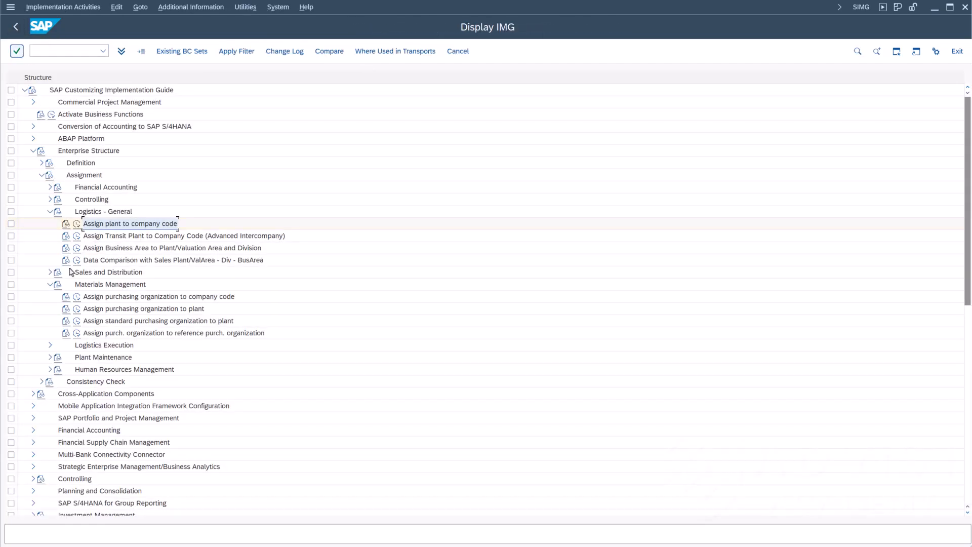
pyautogui.click(77, 308)
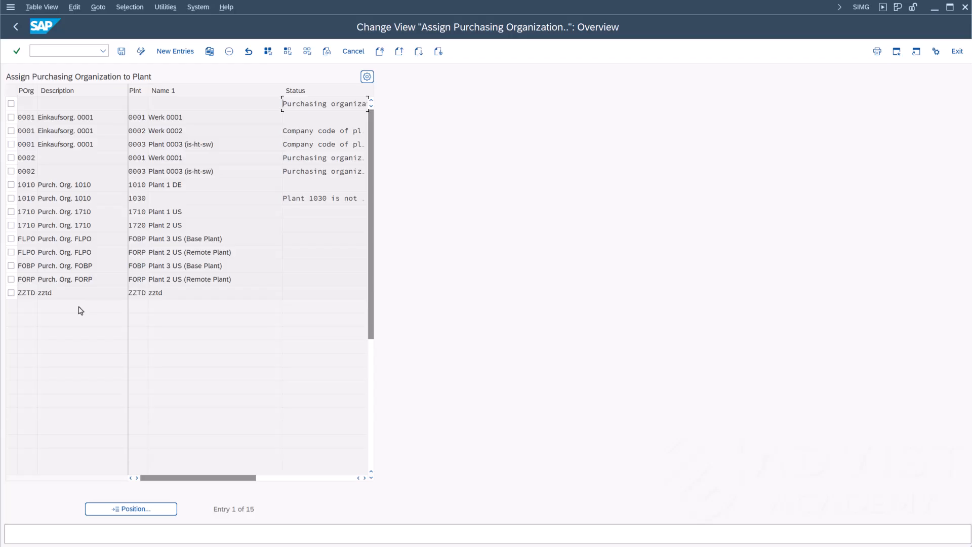